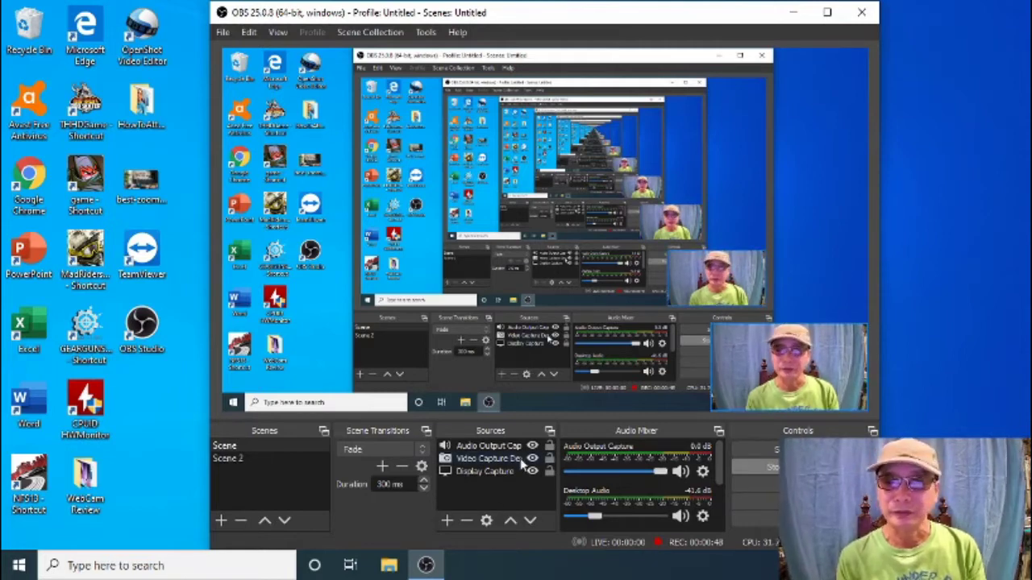
# - Open Google Chrome, search Google for "obs studio" and open the official obsproject.com website from the results
pyautogui.click(29, 184)
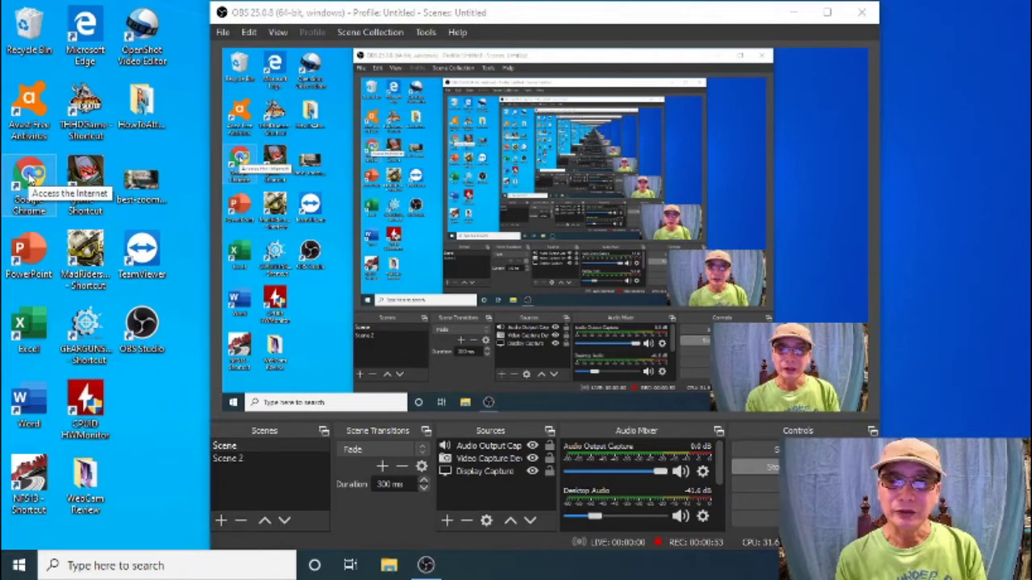
pyautogui.doubleClick(29, 184)
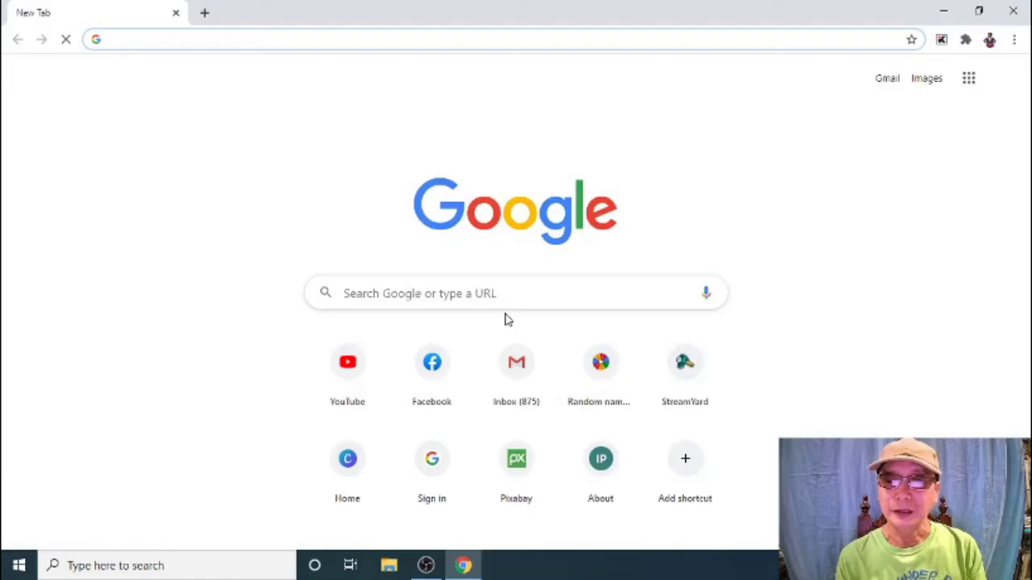
pyautogui.click(448, 291)
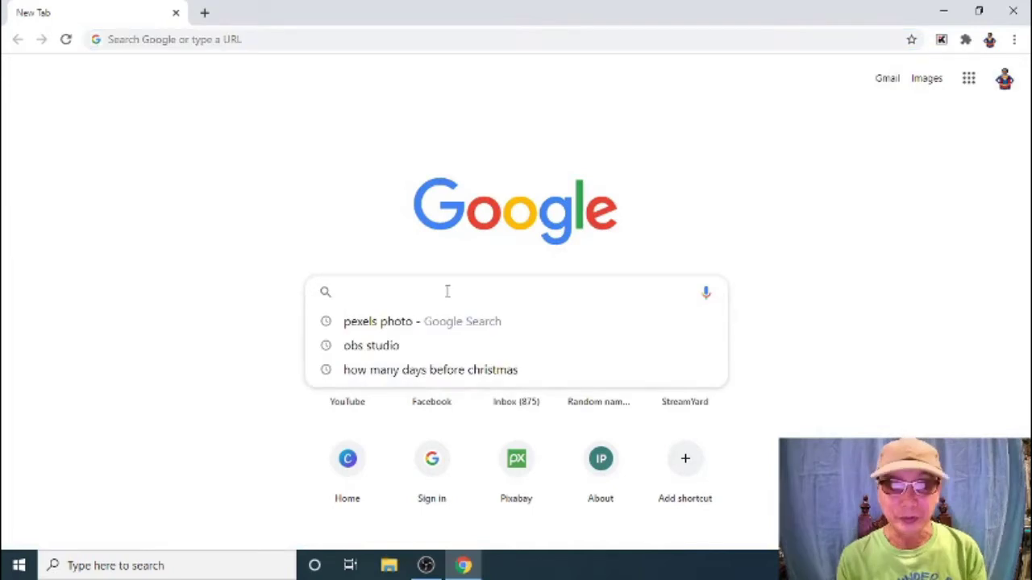
pyautogui.write('obs')
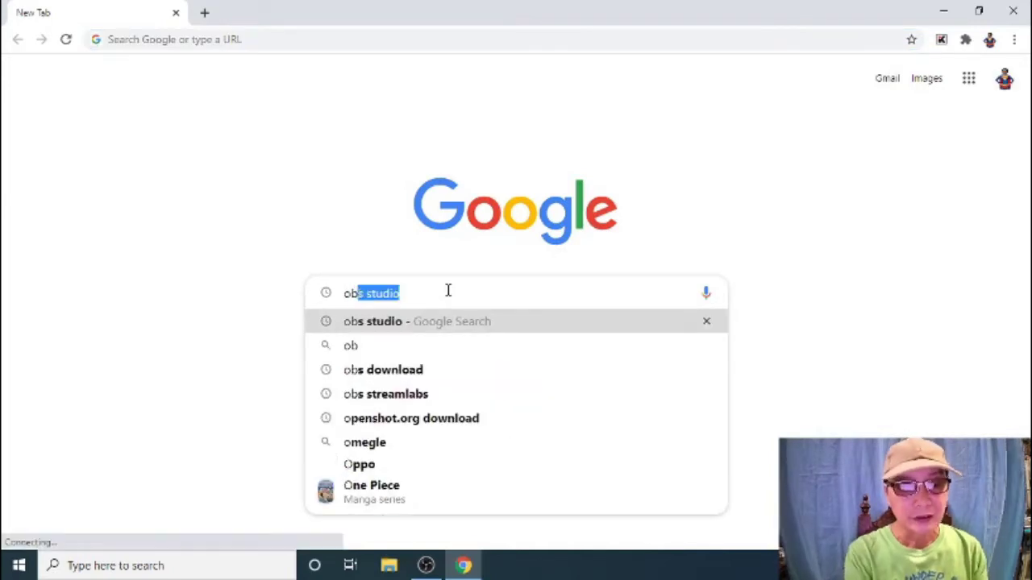
pyautogui.click(435, 330)
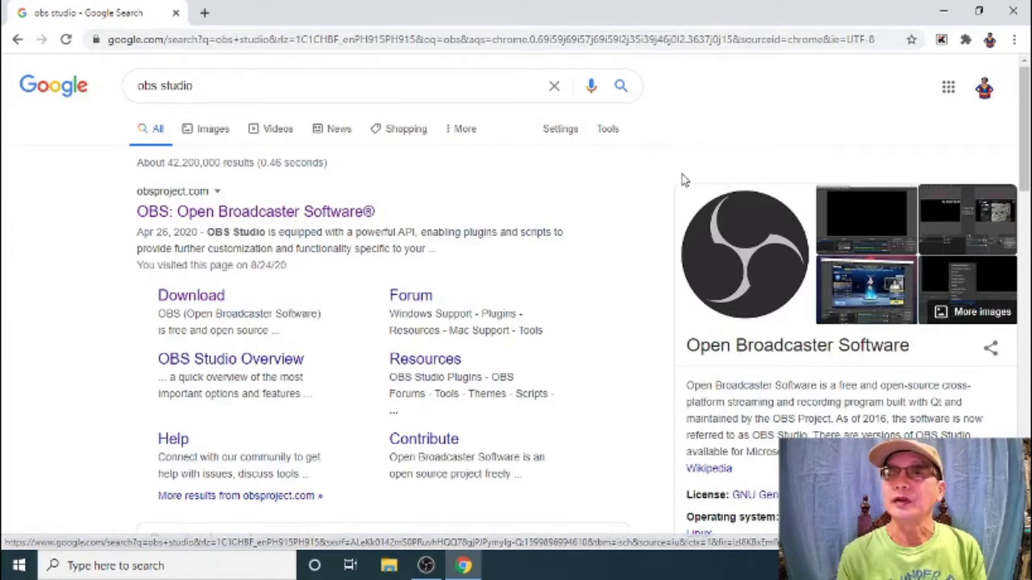
pyautogui.click(274, 214)
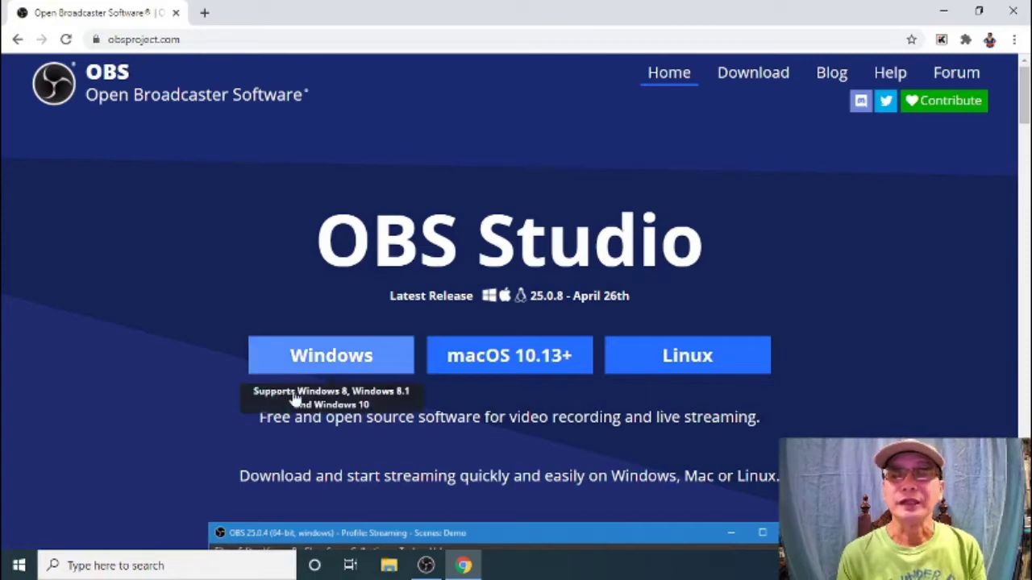
# - Start downloading the Windows version of OBS Studio and cancel the download while it is in progress
pyautogui.click(254, 357)
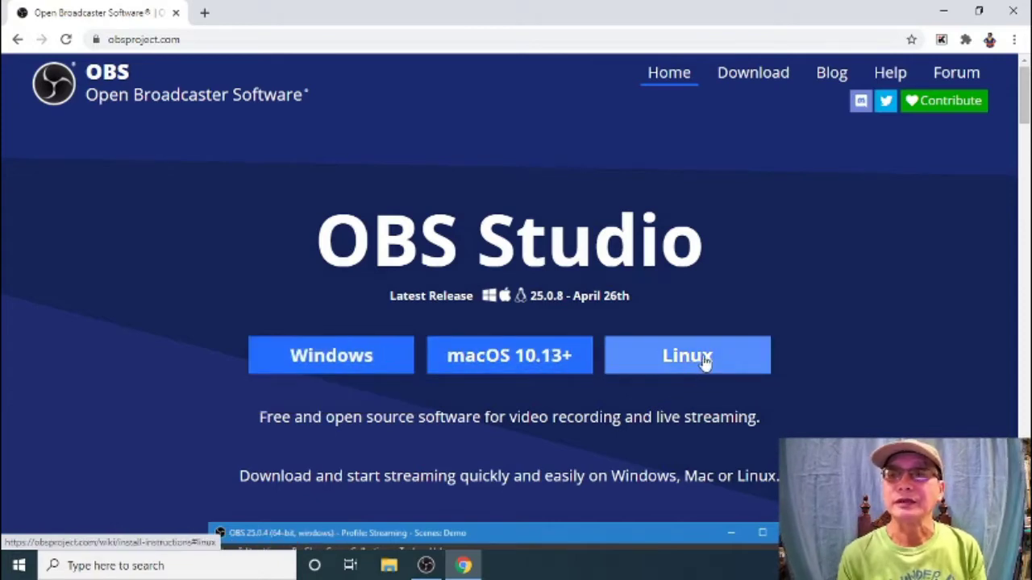
pyautogui.click(338, 357)
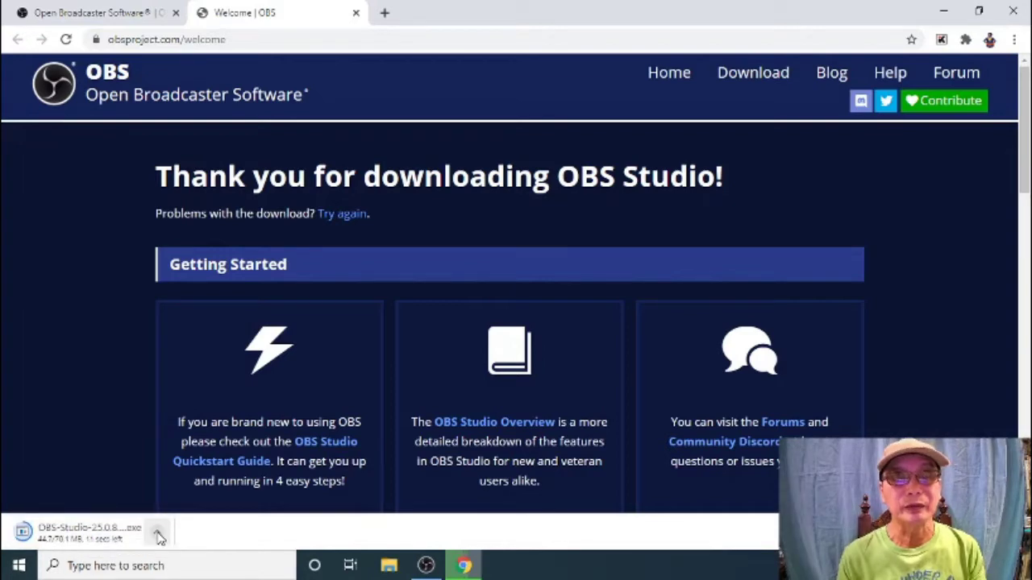
pyautogui.click(158, 536)
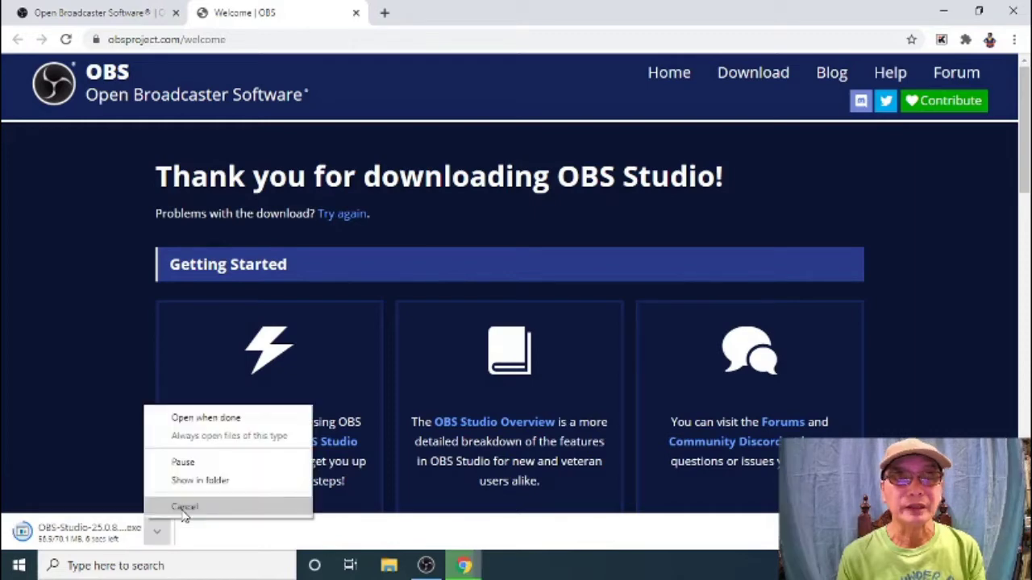
pyautogui.click(184, 508)
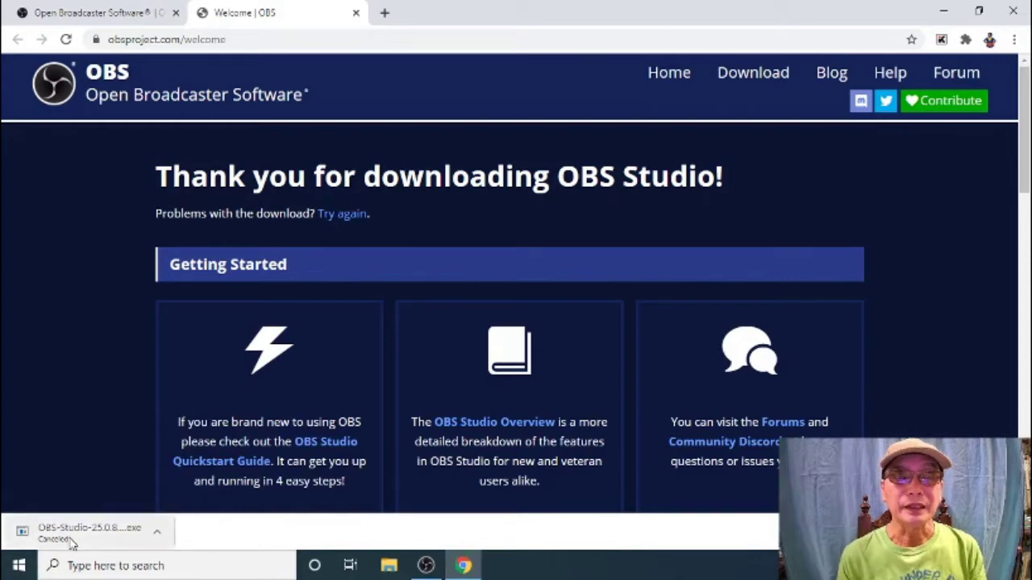
# - Switch to File Explorer, browse the recent files and Downloads, and open the "computer" folder under Users on Local Disk (C:)
pyautogui.click(389, 566)
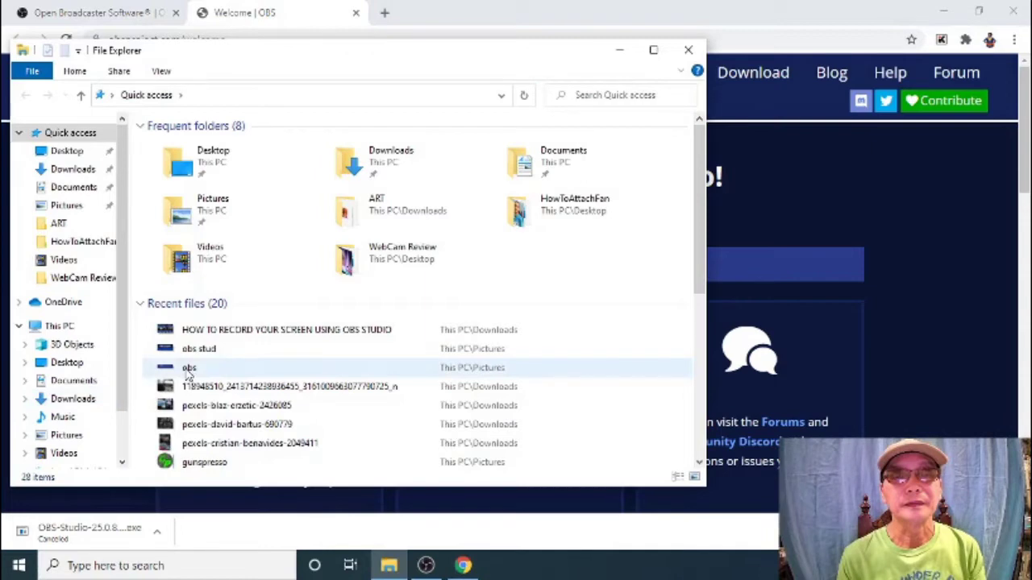
pyautogui.scroll(-4, 202, 375)
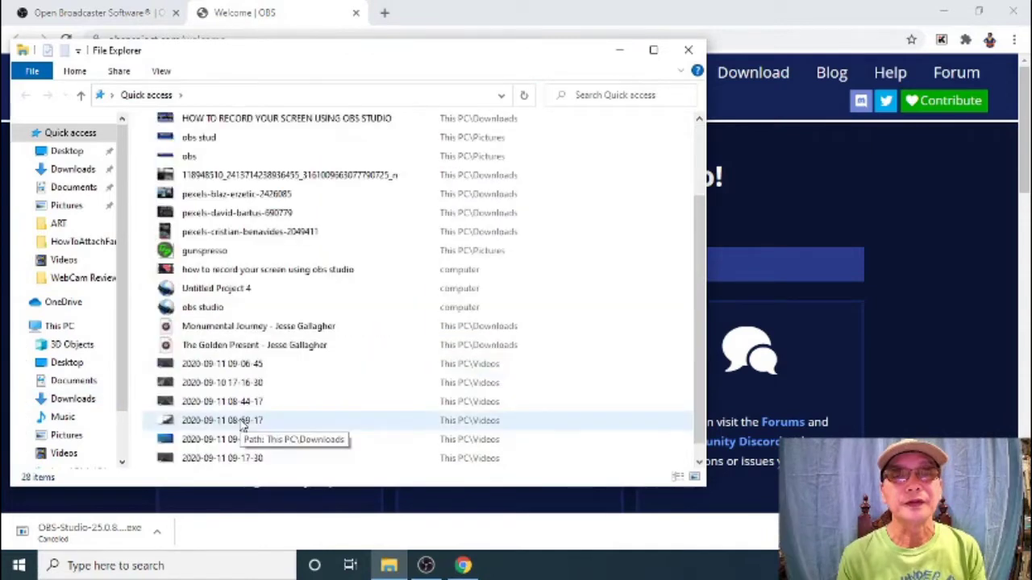
pyautogui.scroll(-1, 242, 427)
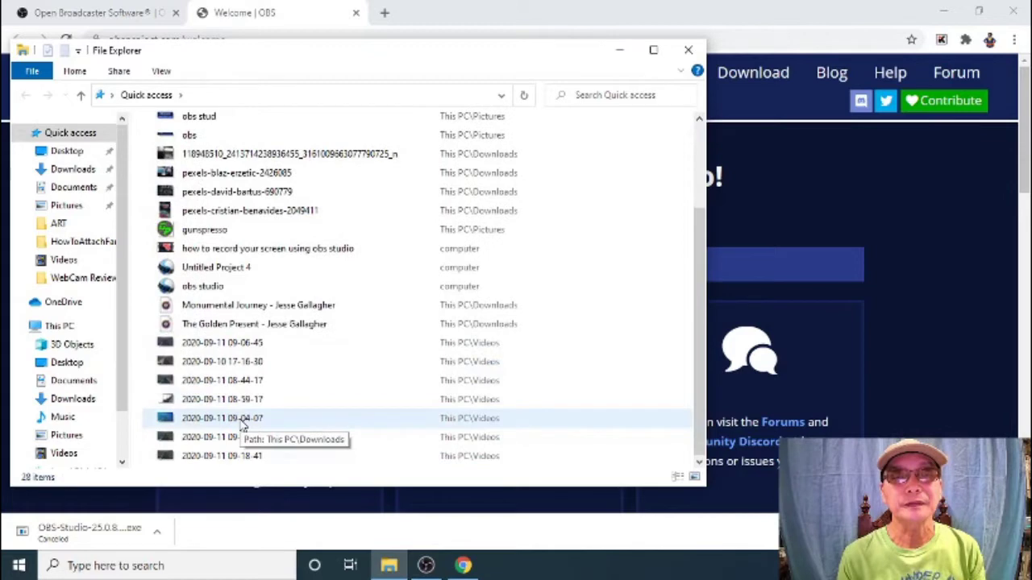
pyautogui.click(72, 399)
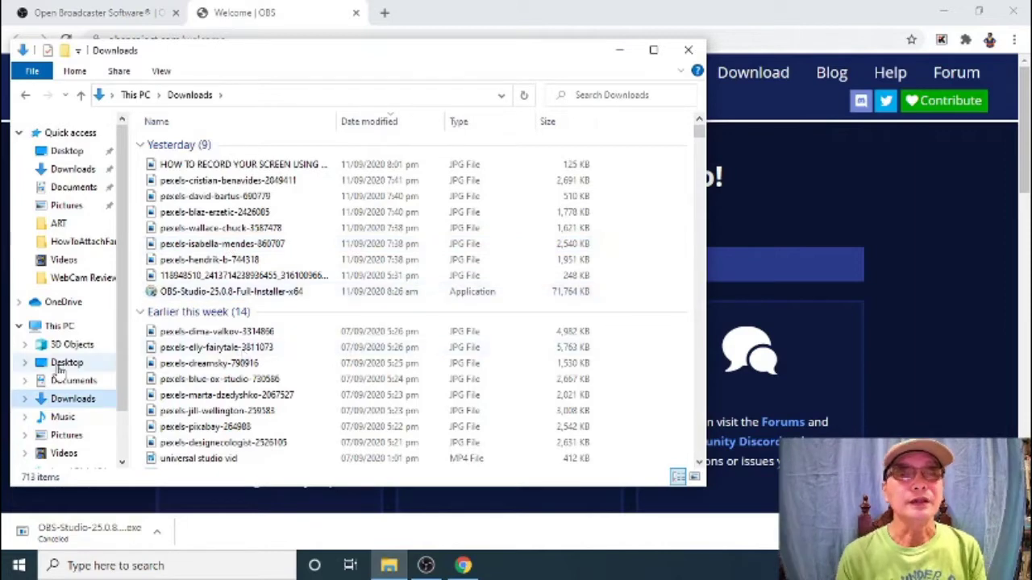
pyautogui.moveTo(121, 395); pyautogui.dragTo(129, 456)
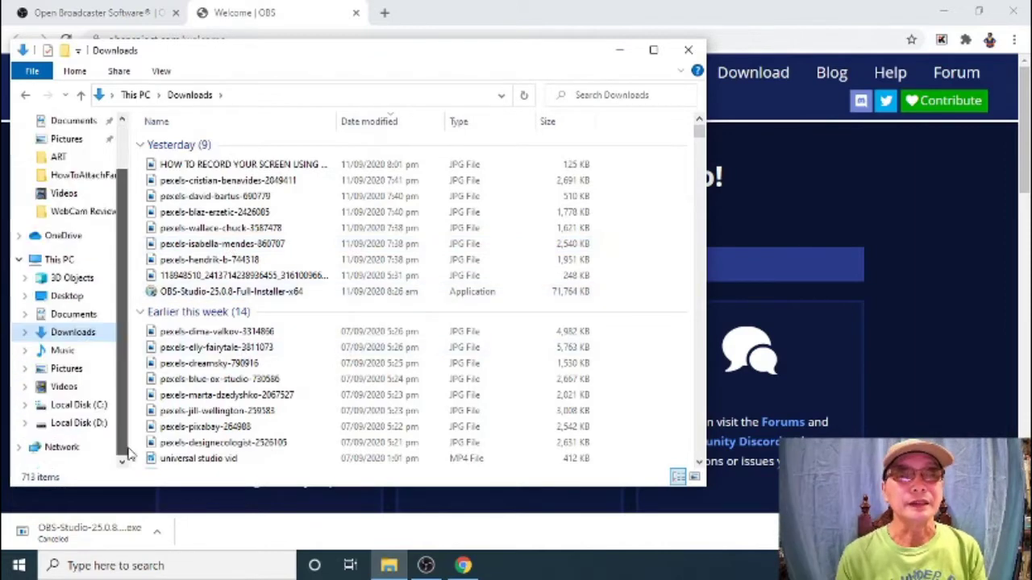
pyautogui.click(78, 405)
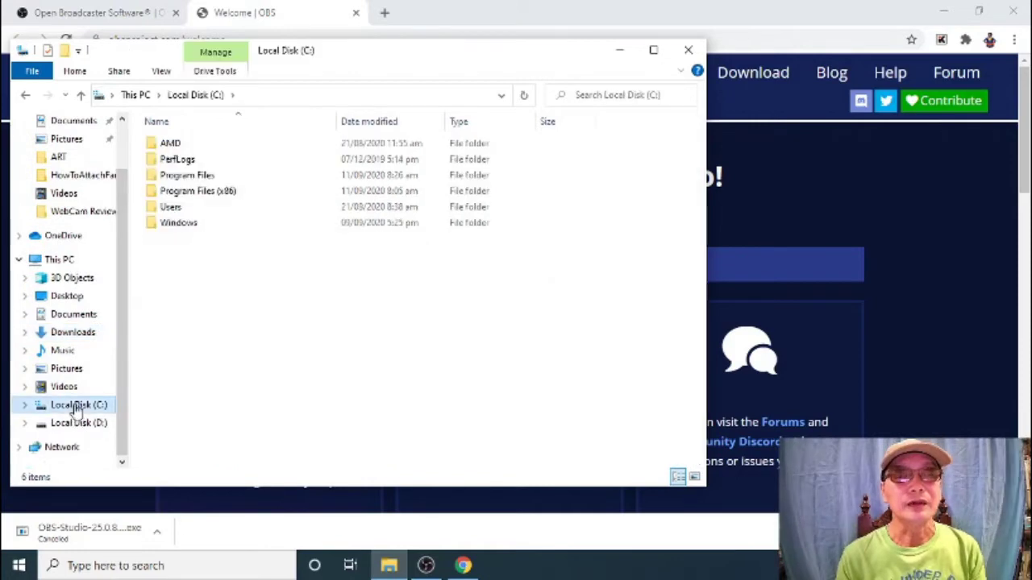
pyautogui.click(202, 212)
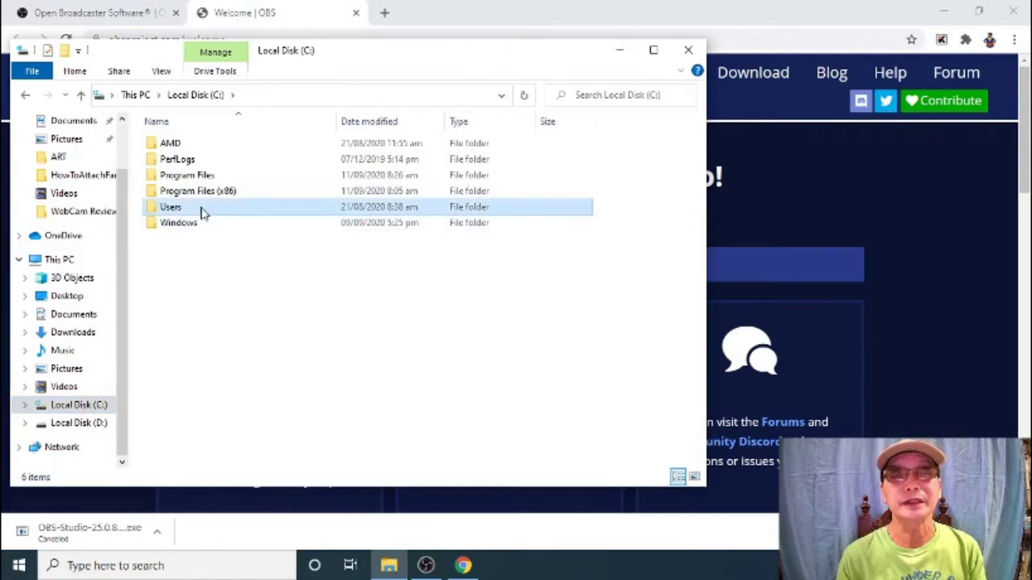
pyautogui.doubleClick(202, 211)
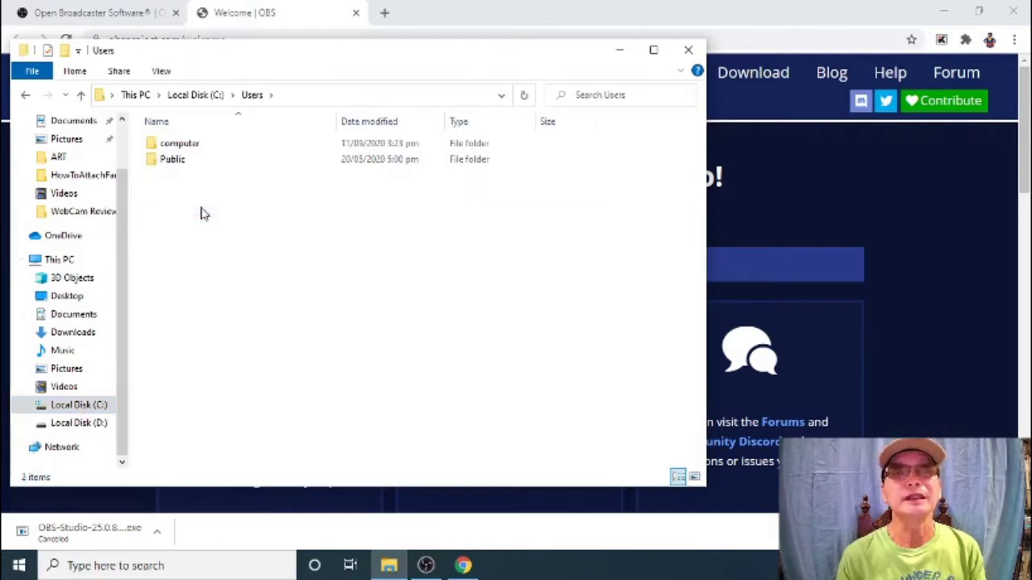
pyautogui.doubleClick(190, 147)
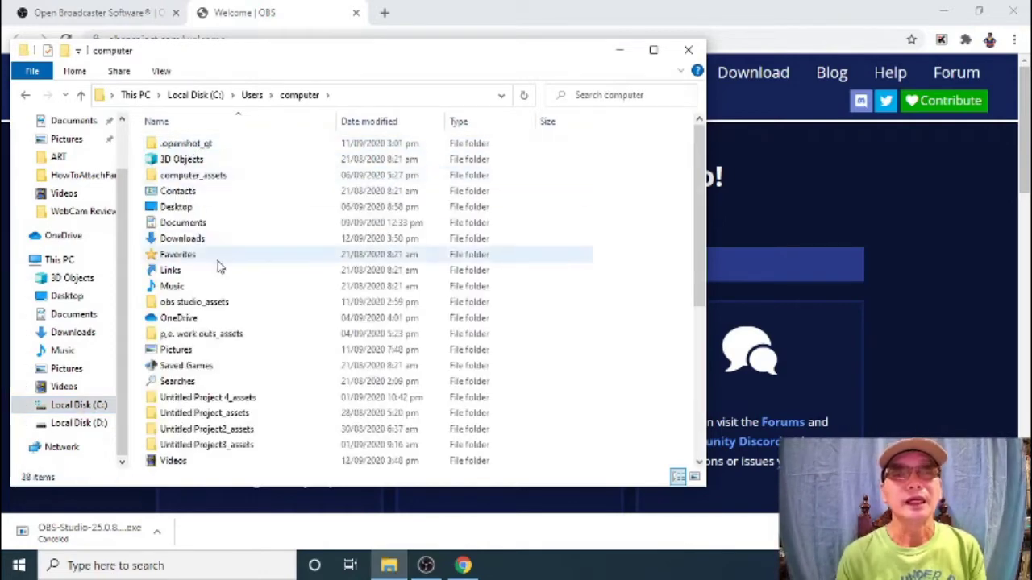
# - Search the folder for "obs" and try to run the setup of OBS-Studio-25.0.8-Full-Installer-x64.exe past its welcome page
pyautogui.click(582, 95)
pyautogui.write('obs')
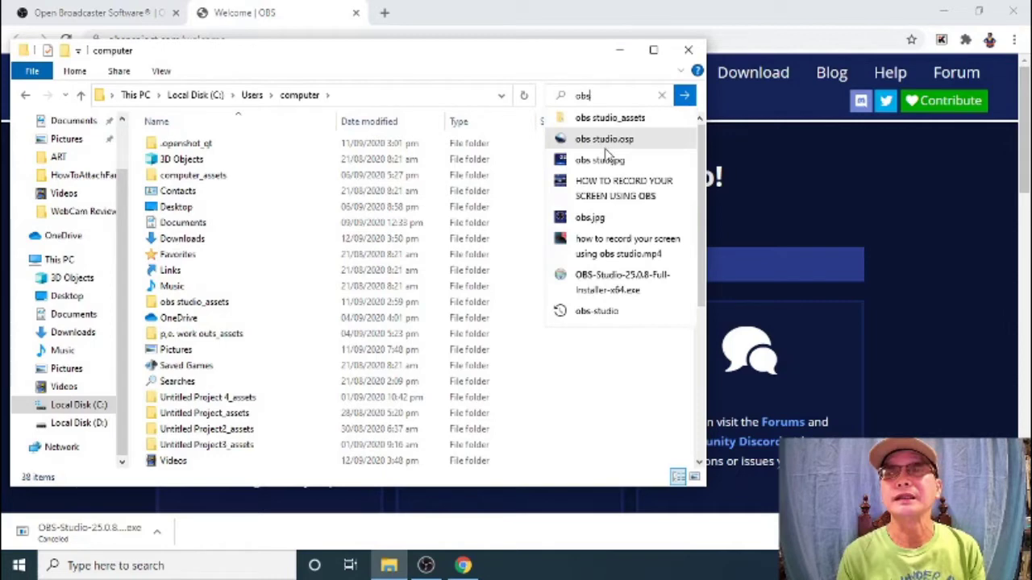
pyautogui.click(628, 288)
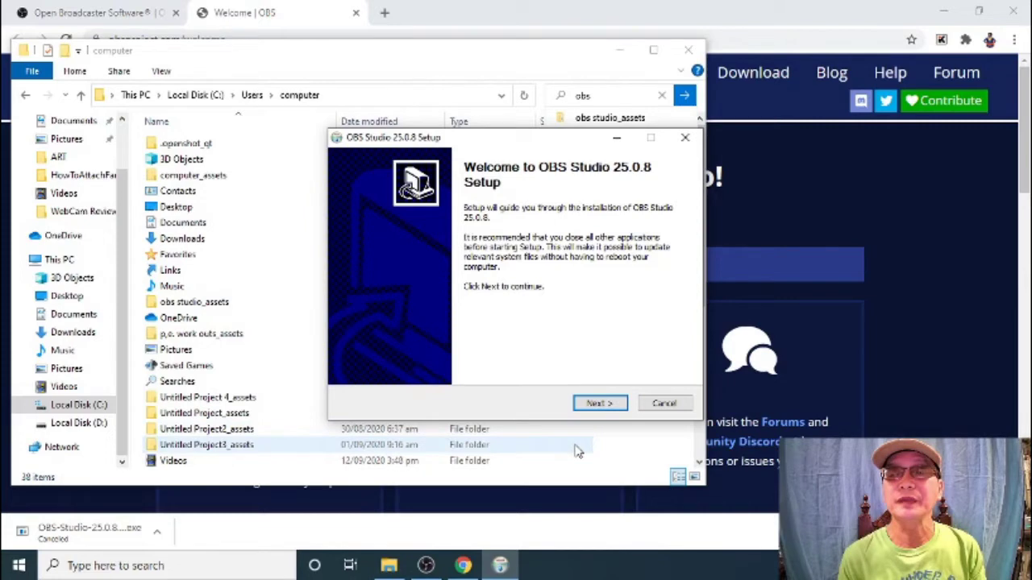
pyautogui.click(609, 405)
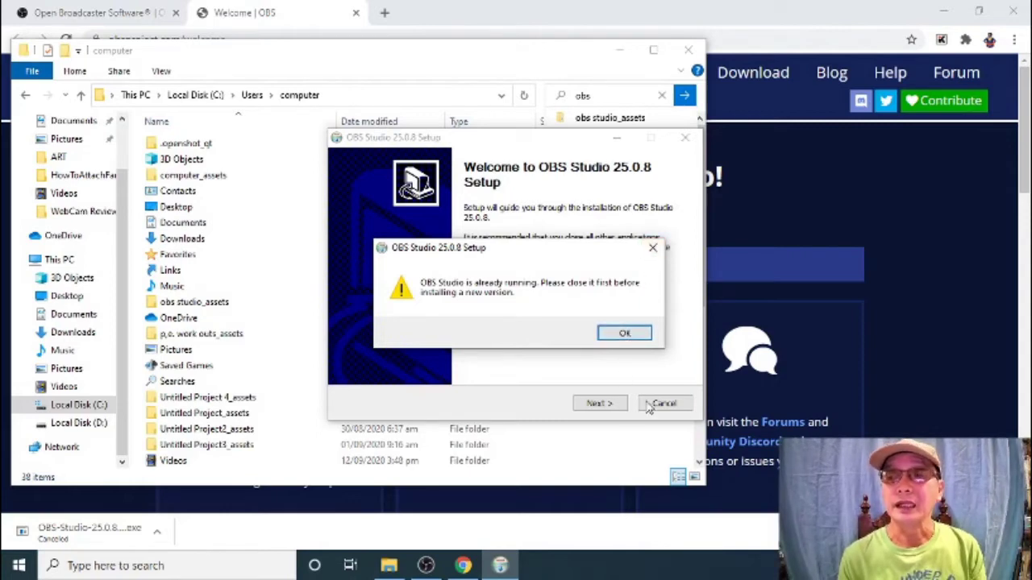
pyautogui.click(652, 247)
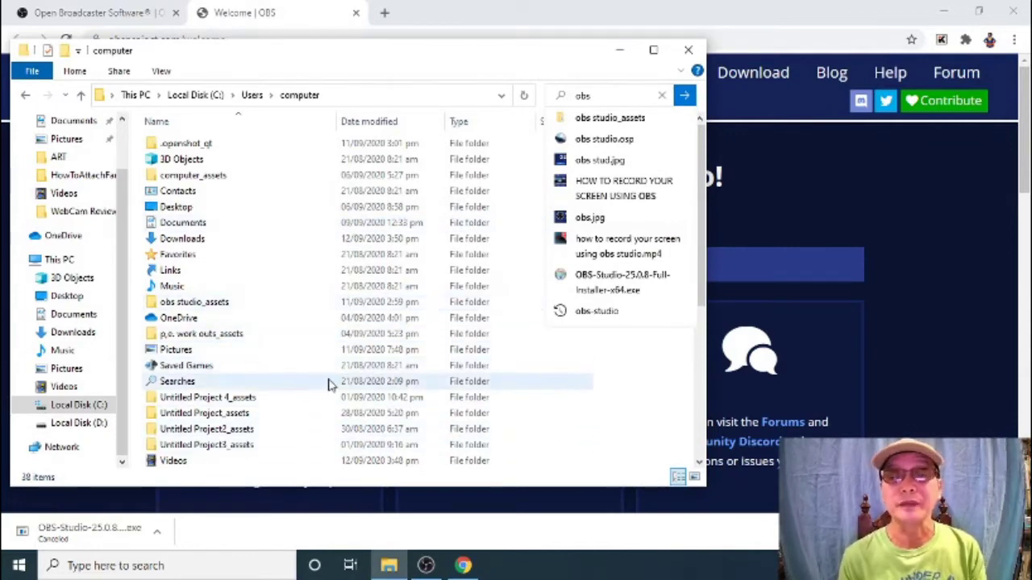
# - Close File Explorer and the Chrome browser to return to OBS Studio
pyautogui.click(689, 50)
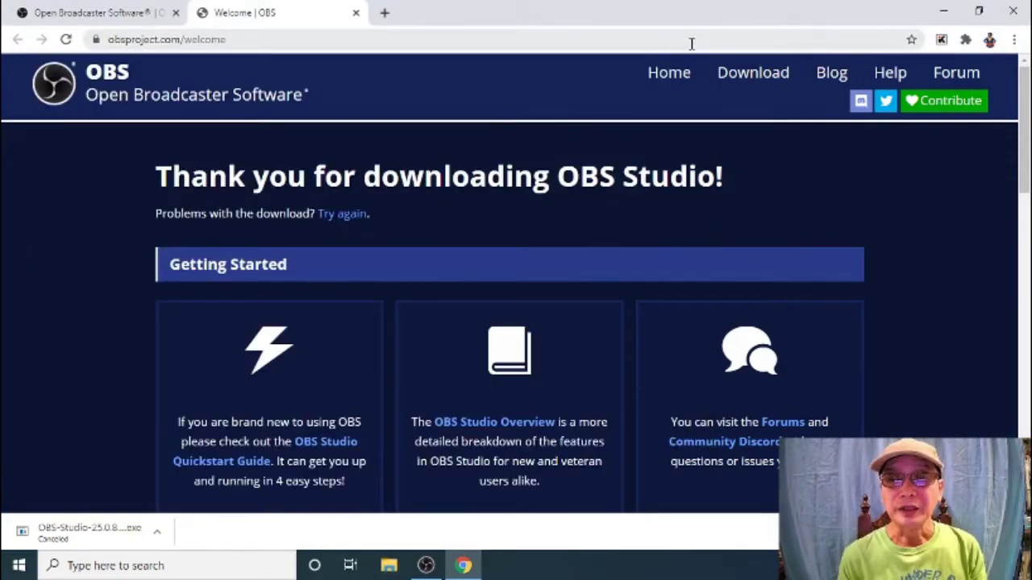
pyautogui.click(1013, 10)
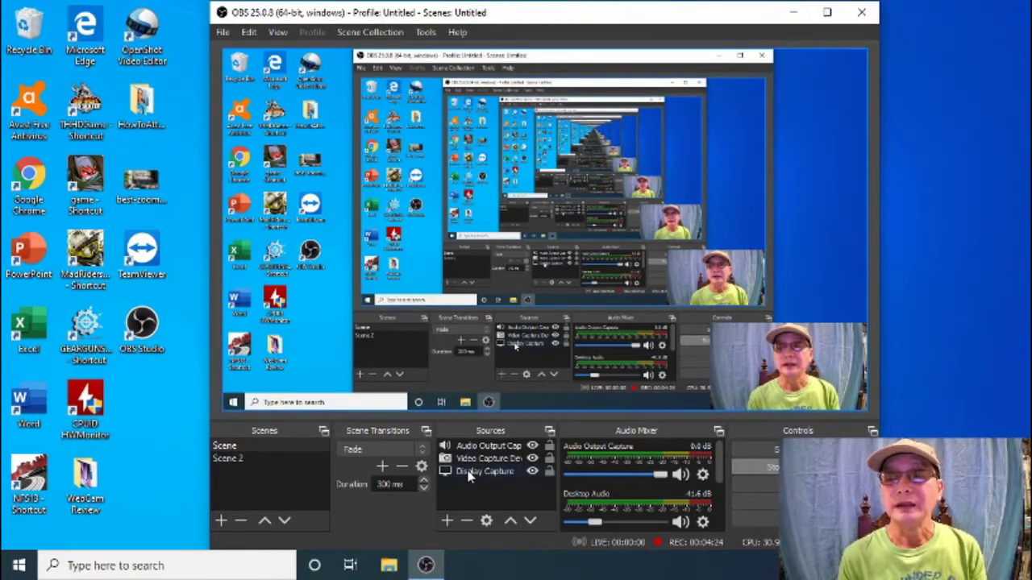
# - Accept the Display Capture 3 source properties with Display 1: 1366x768 and cursor capture enabled
pyautogui.click(532, 471)
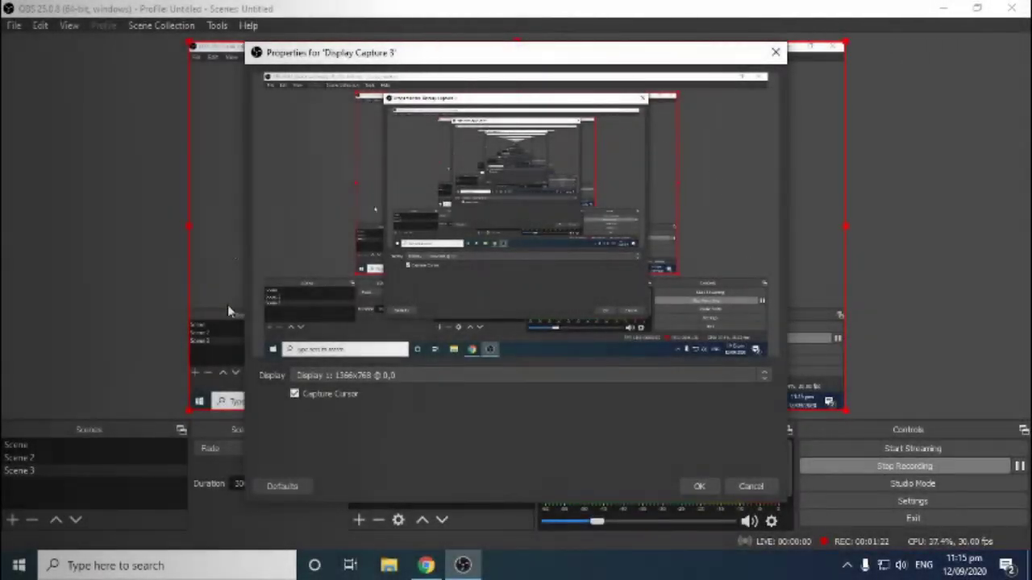
pyautogui.click(699, 487)
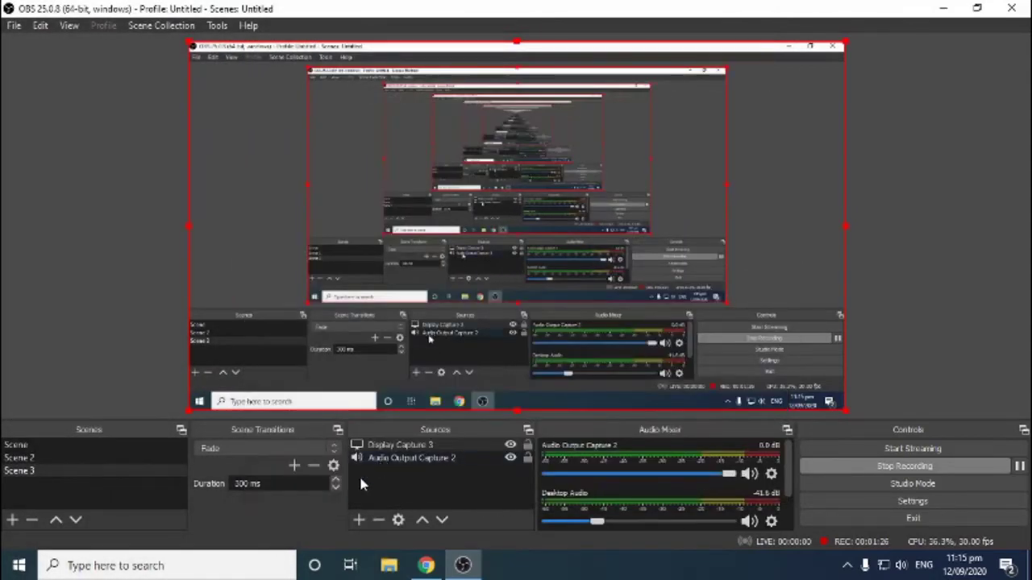
# - Add a new video capture source named Video Capture Device 2 to Scene 3, using the UVC Camera device and default settings
pyautogui.click(358, 520)
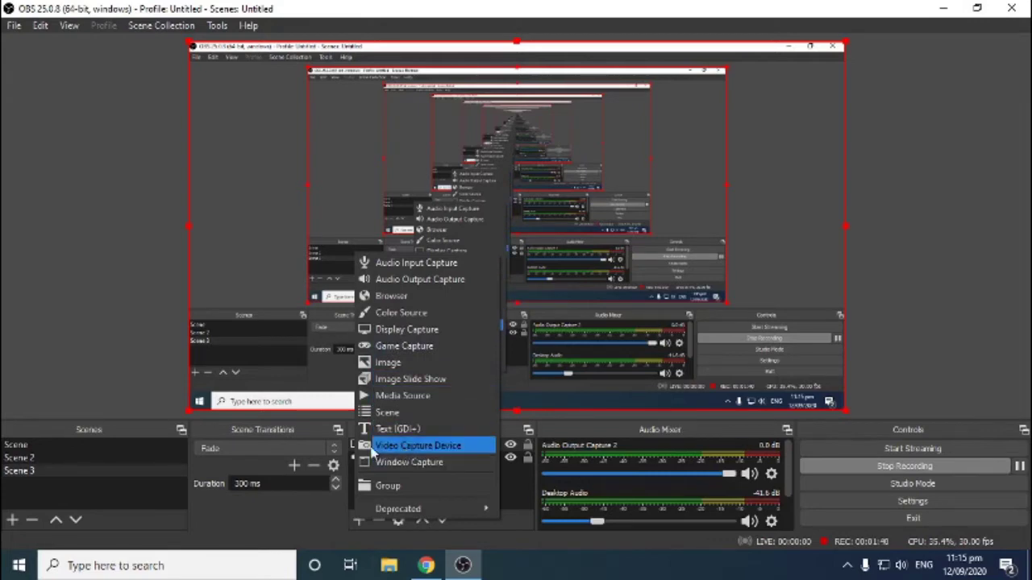
pyautogui.click(413, 446)
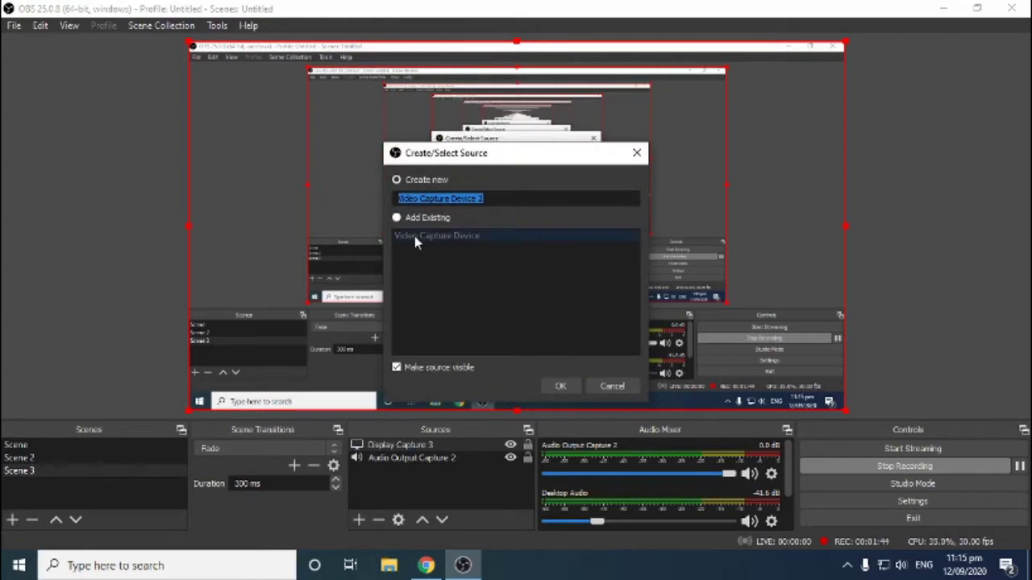
pyautogui.click(558, 387)
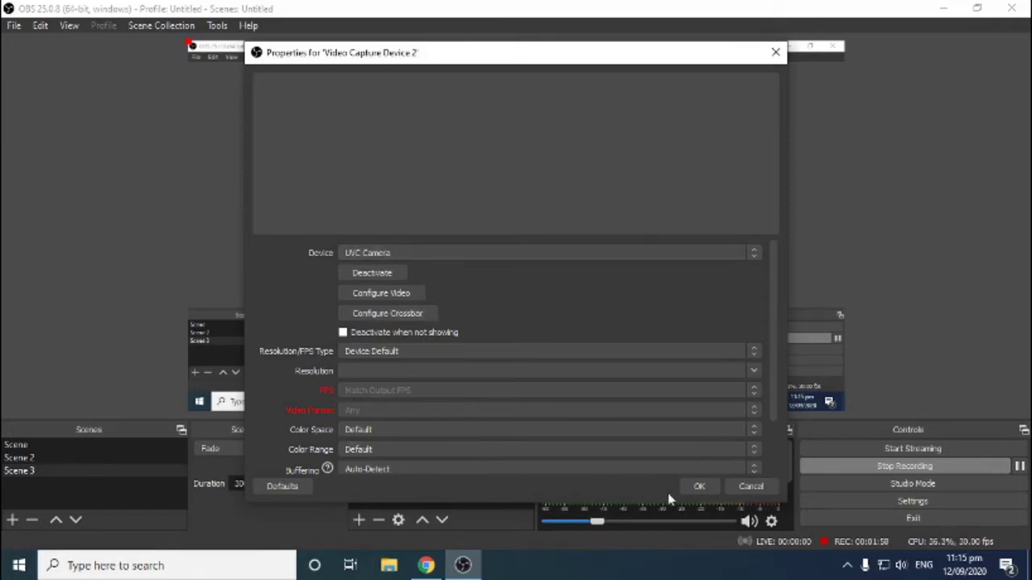
pyautogui.click(697, 487)
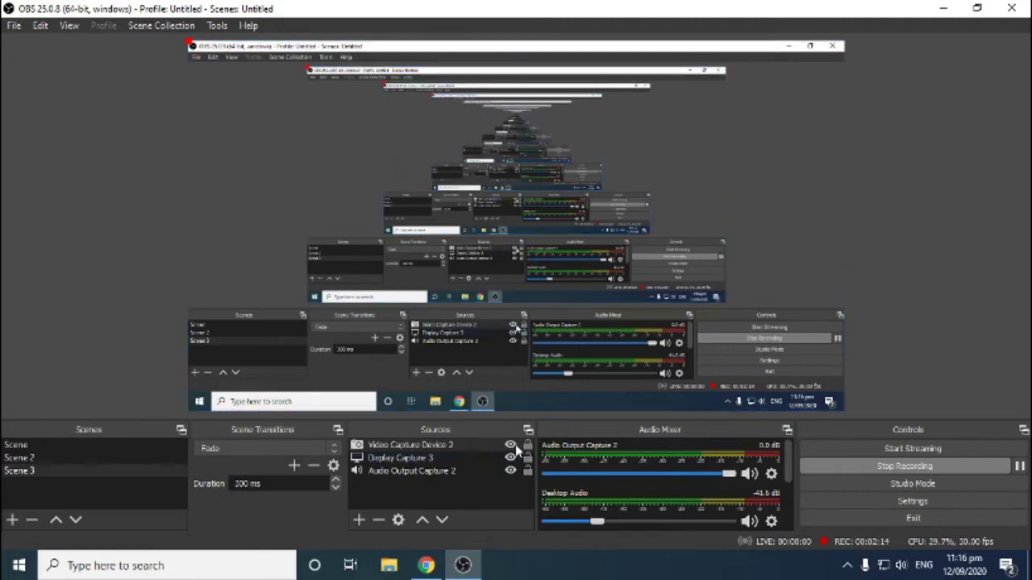
# - Reorder the sources of Scene 3 to Video Capture Device 2 first, Audio Output Capture 2 second and Display Capture 3 last
pyautogui.click(396, 459)
pyautogui.moveTo(395, 460)
pyautogui.mouseDown()
pyautogui.moveTo(395, 446)
pyautogui.moveTo(394, 471)
pyautogui.moveTo(395, 448)
pyautogui.mouseUp()
pyautogui.click(388, 471)
pyautogui.keyDown('ctrl'); pyautogui.click(388, 448); pyautogui.keyUp('ctrl')
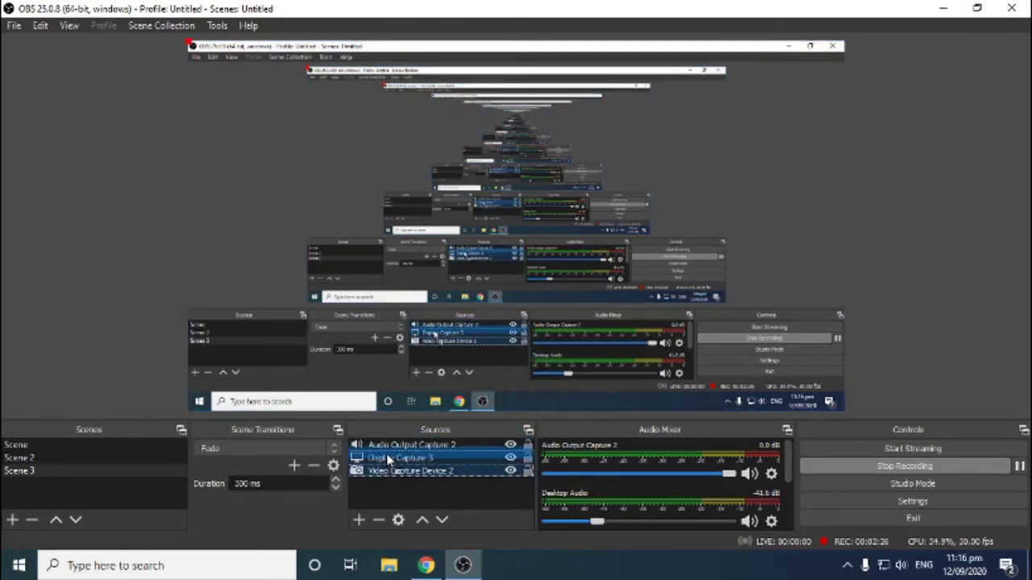
pyautogui.moveTo(388, 449); pyautogui.dragTo(387, 446)
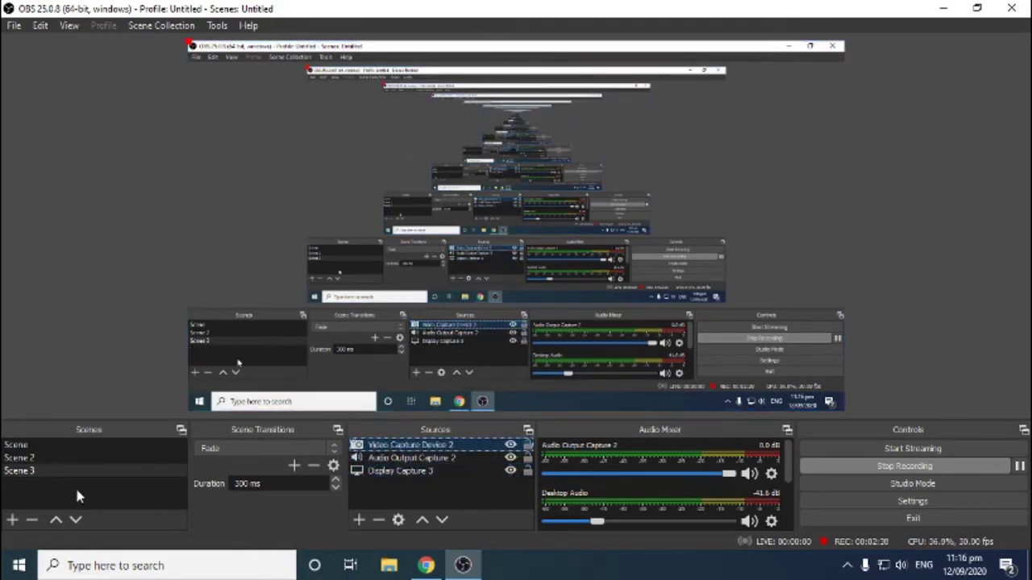
# - Switch to Scene 2 and on to the first scene to view their sources
pyautogui.click(64, 459)
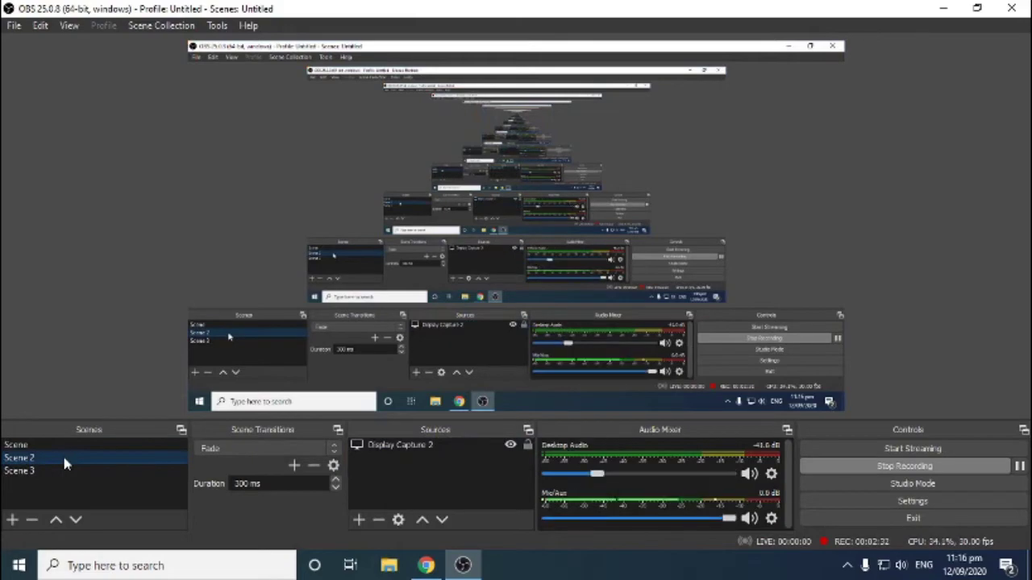
pyautogui.click(66, 445)
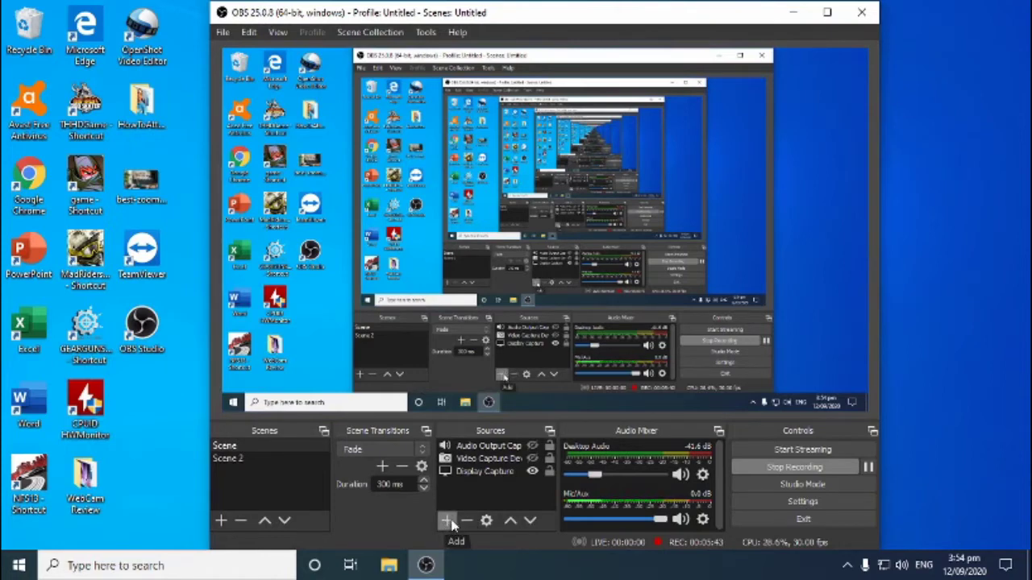
# - View Scene 2, return to the first scene and make its Video Capture Device source visible
pyautogui.click(247, 457)
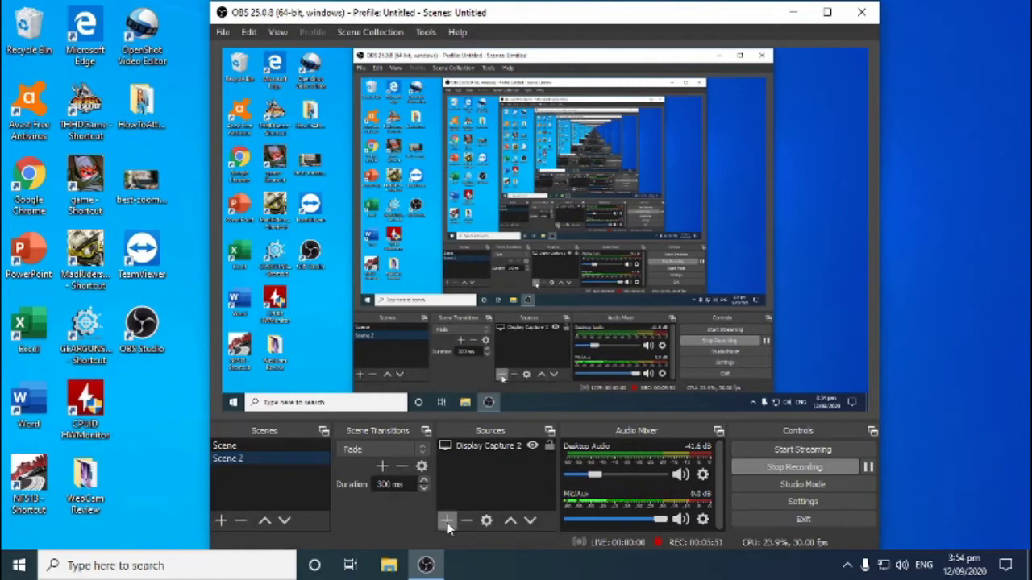
pyautogui.click(261, 446)
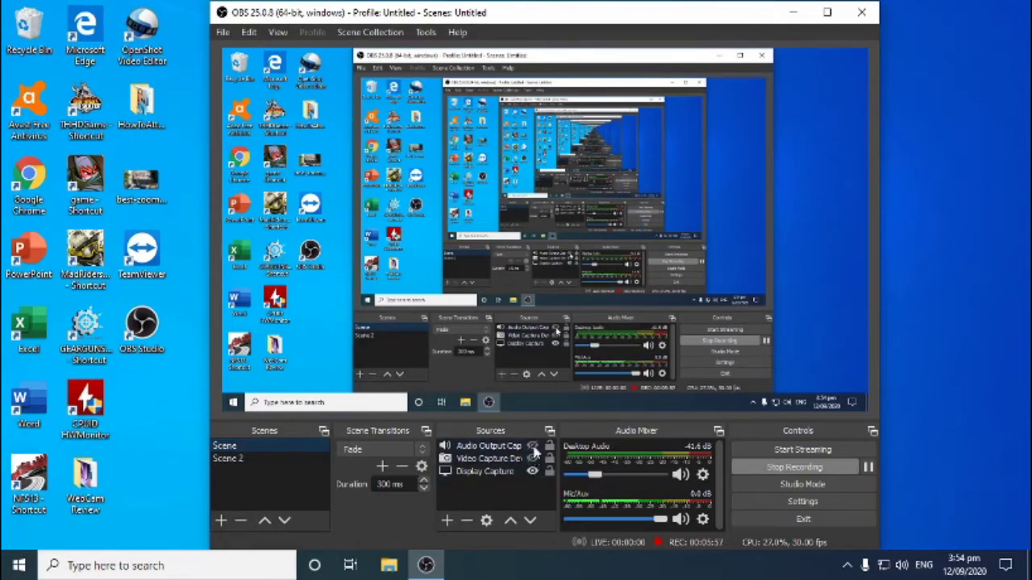
pyautogui.click(532, 458)
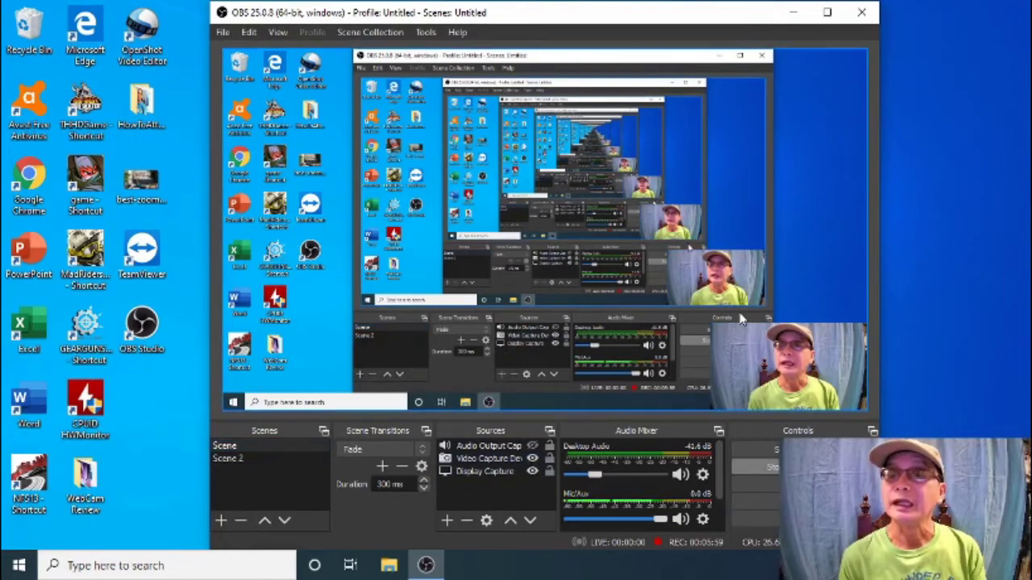
# - Move the webcam picture around the preview and enlarge it against the middle of the canvas's right edge
pyautogui.moveTo(715, 330); pyautogui.dragTo(226, 50)
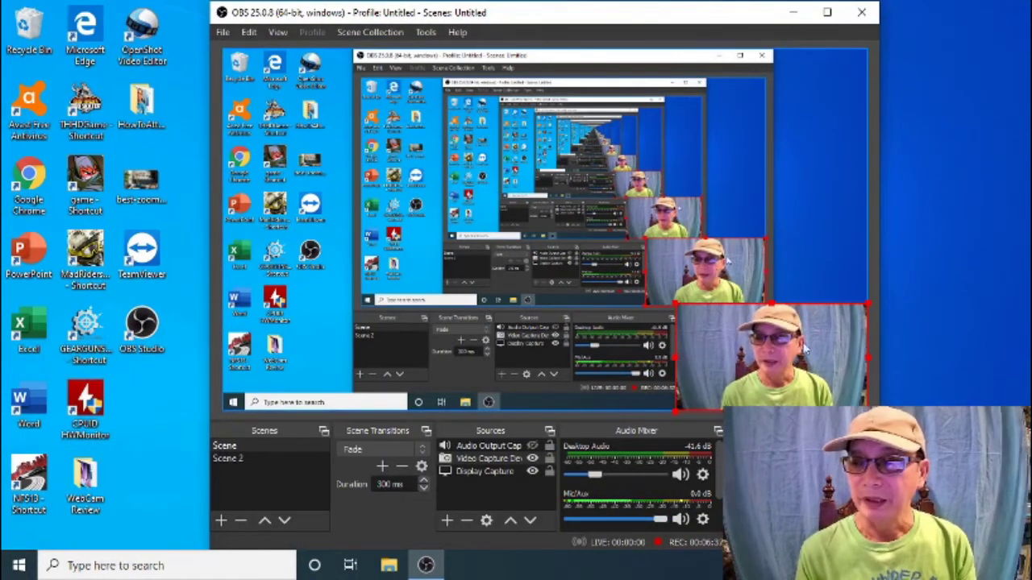
pyautogui.moveTo(790, 359); pyautogui.dragTo(557, 222)
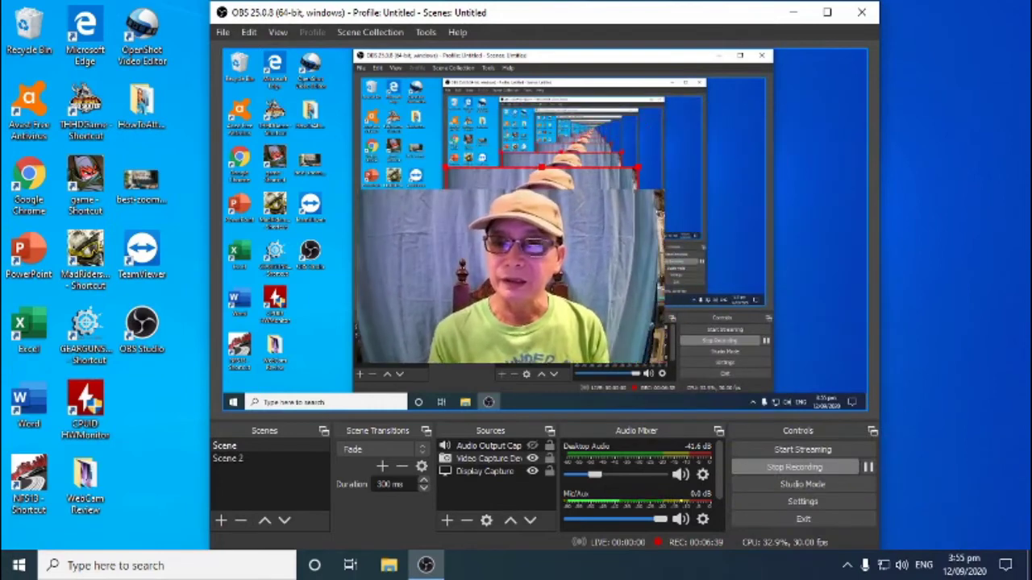
pyautogui.moveTo(665, 265); pyautogui.dragTo(805, 210)
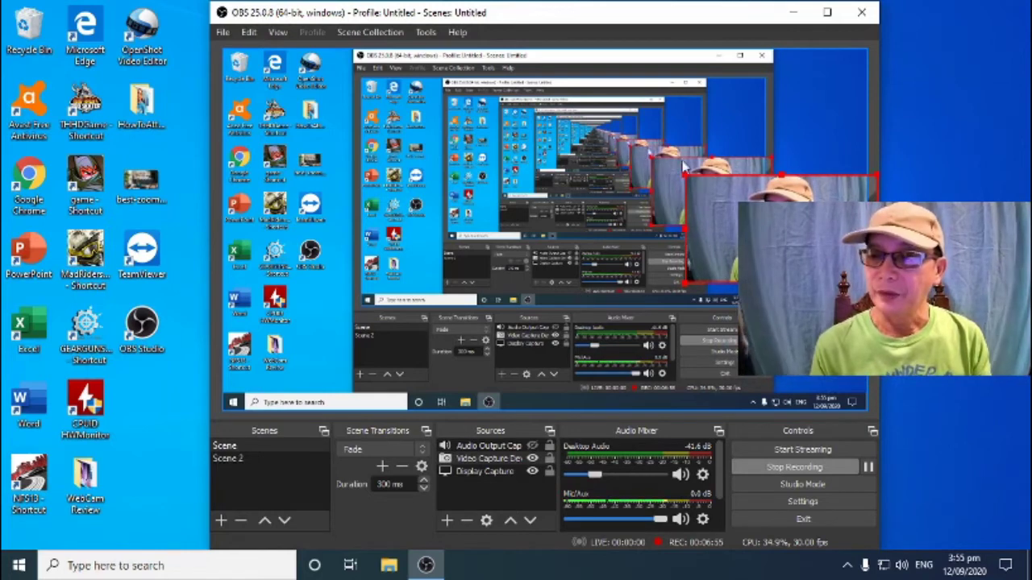
pyautogui.moveTo(688, 182); pyautogui.dragTo(575, 166)
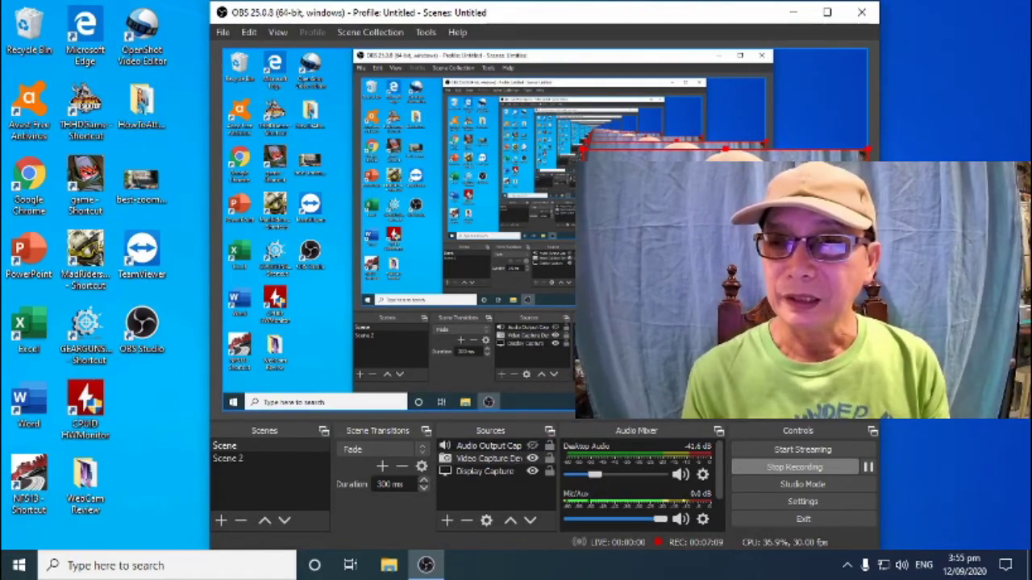
# - Select the Display Capture source and make the Audio Output Capture source visible in the first scene
pyautogui.click(488, 474)
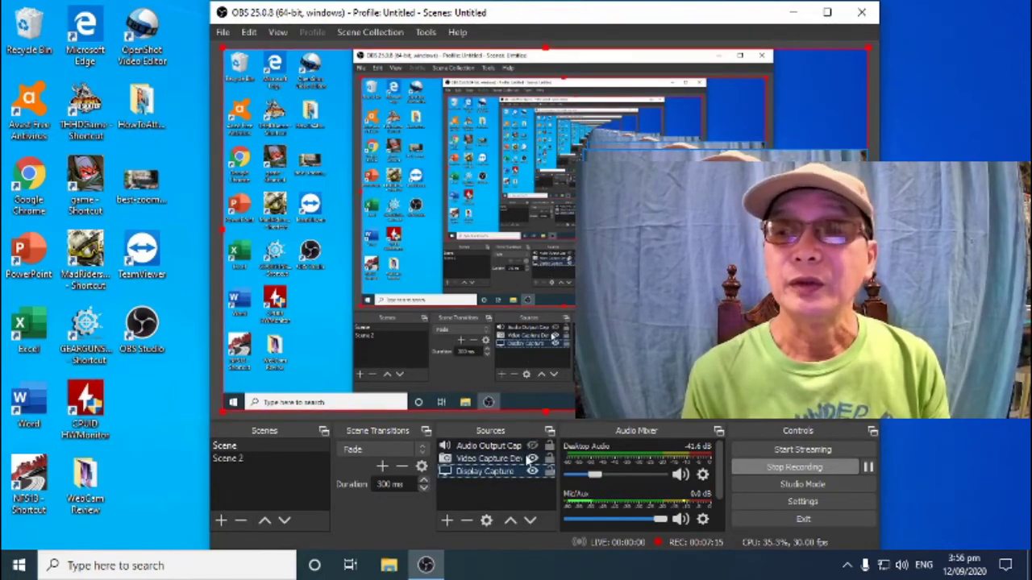
pyautogui.click(532, 446)
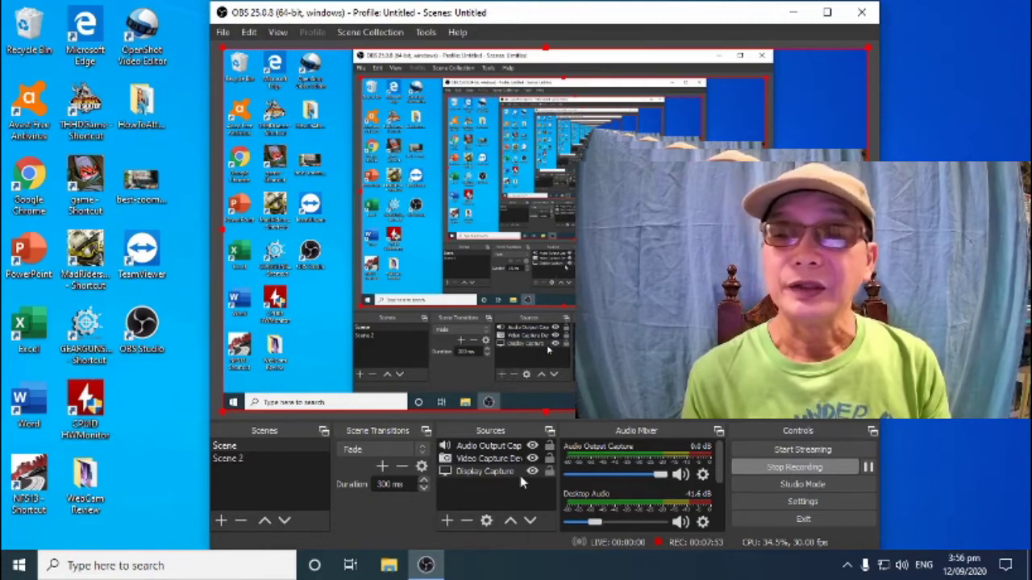
# - Switch to Google Chrome and open YouTube from the new tab page
pyautogui.click(25, 185)
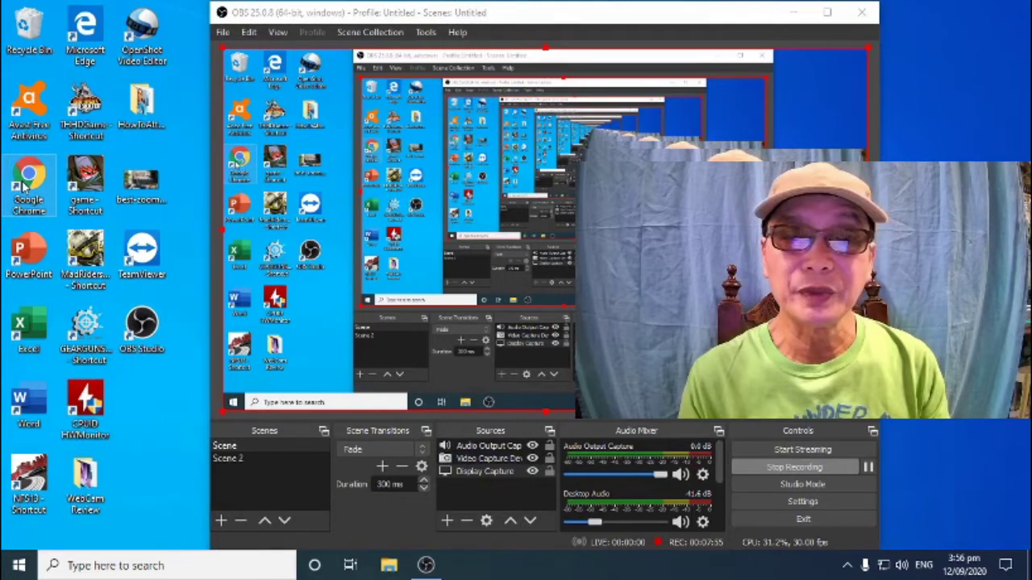
pyautogui.doubleClick(25, 185)
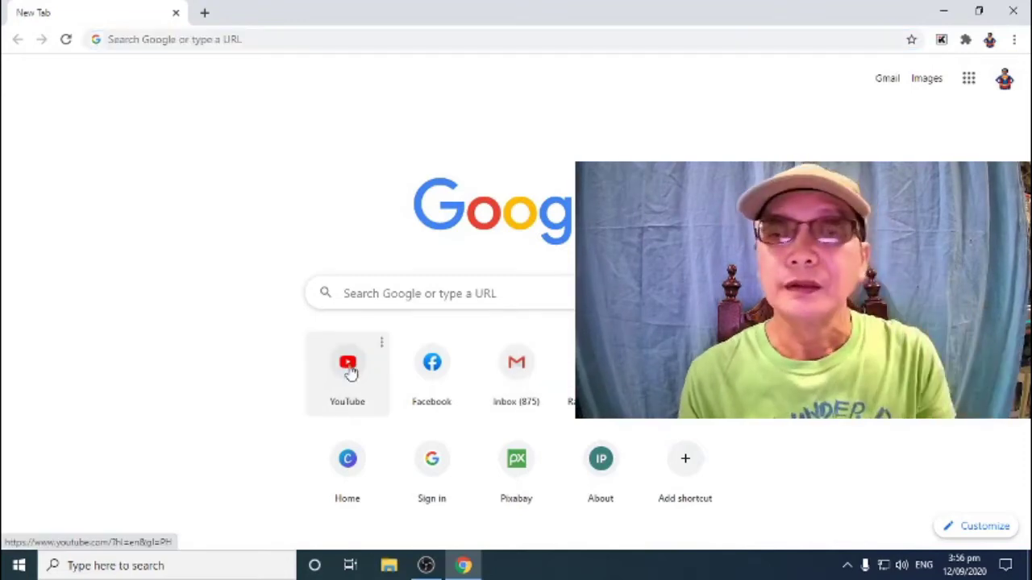
pyautogui.click(347, 369)
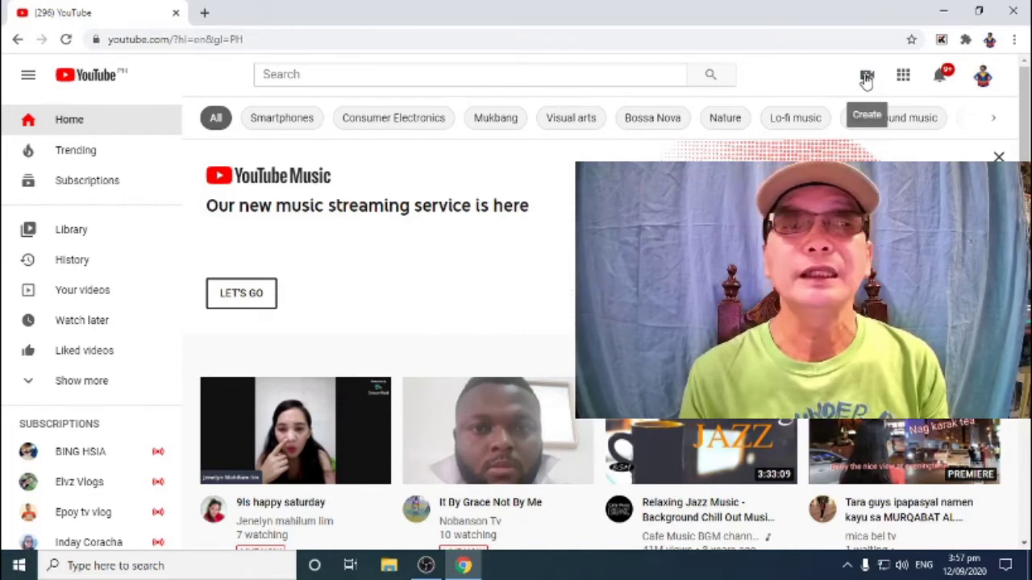
# - Choose to go live on YouTube and open the Stream dashboard in YouTube Studio
pyautogui.click(866, 77)
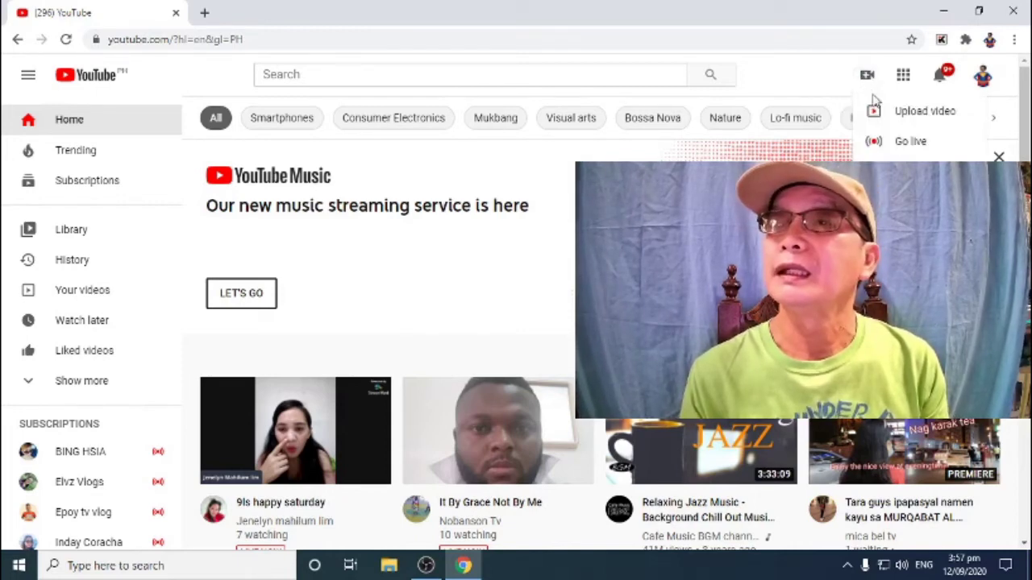
pyautogui.click(897, 150)
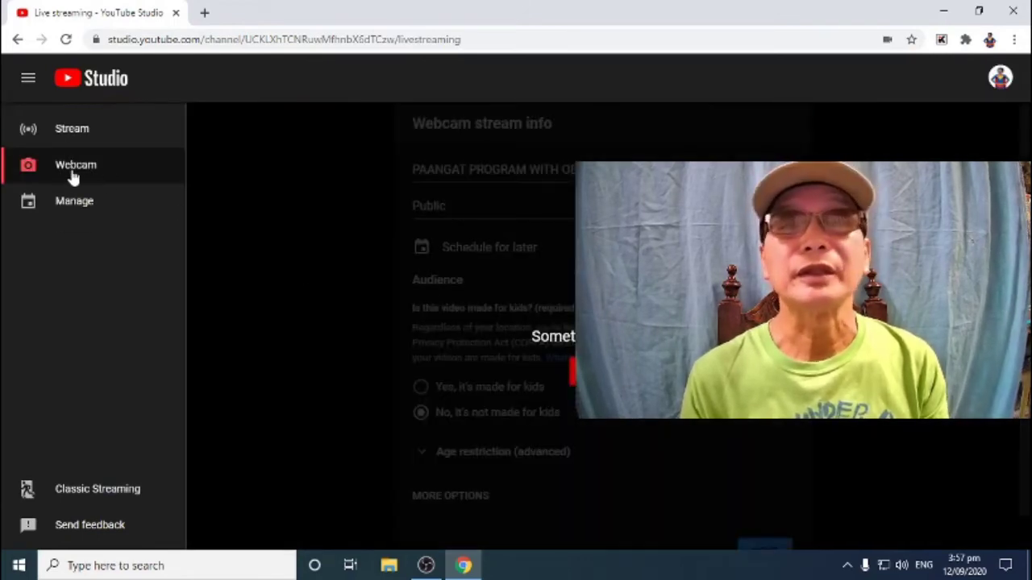
pyautogui.click(74, 131)
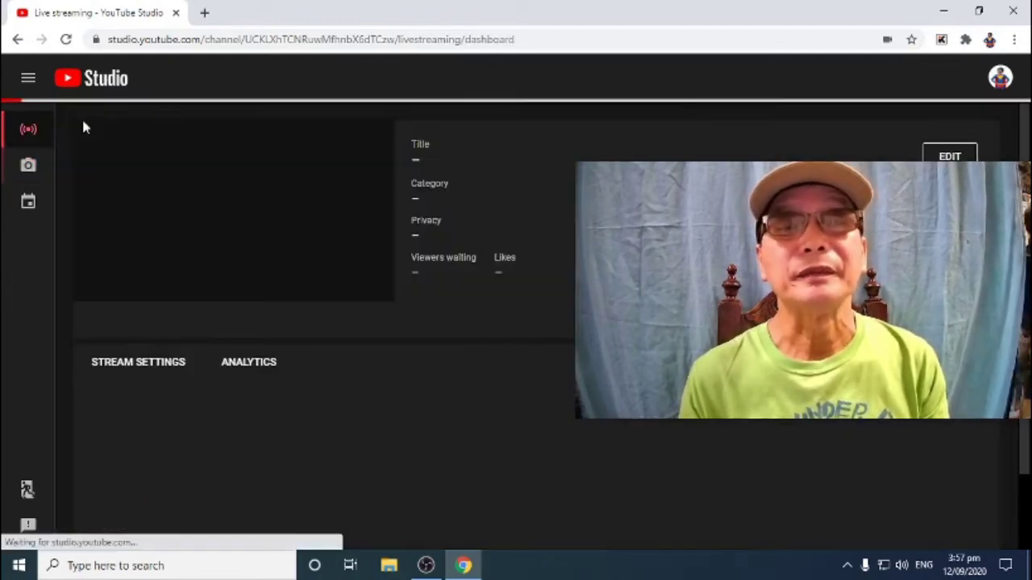